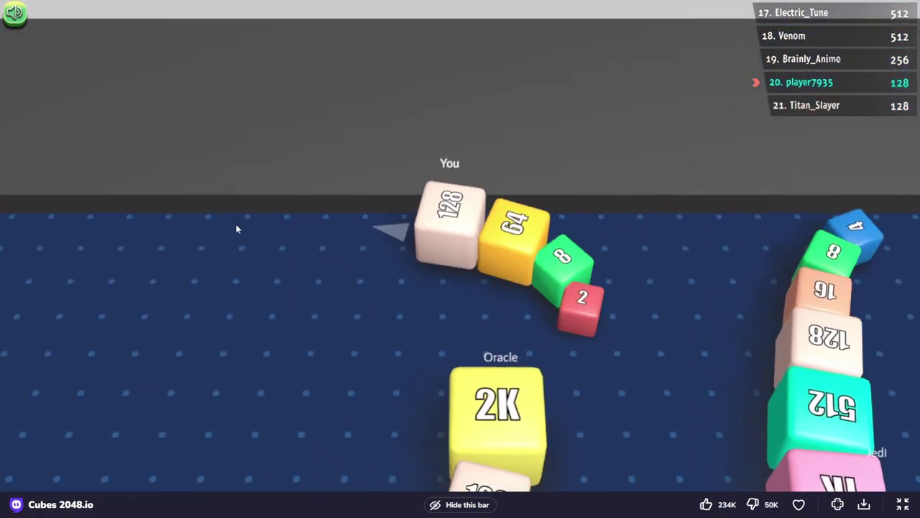
# Step: After the 128 snake is eaten by a 2K player, respawn into a new round
pyautogui.press('Escape')
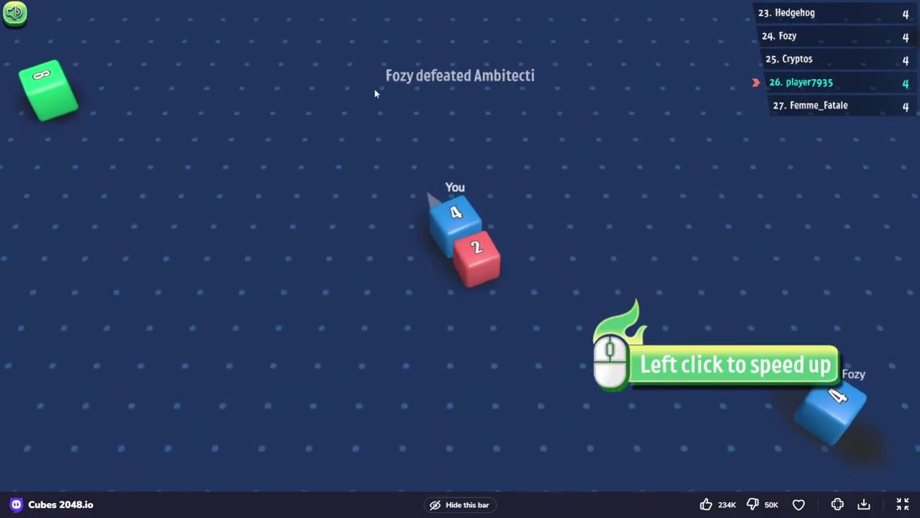
# Step: Boost the new snake toward nearby cubes to grow its head to 8
pyautogui.click(299, 137)
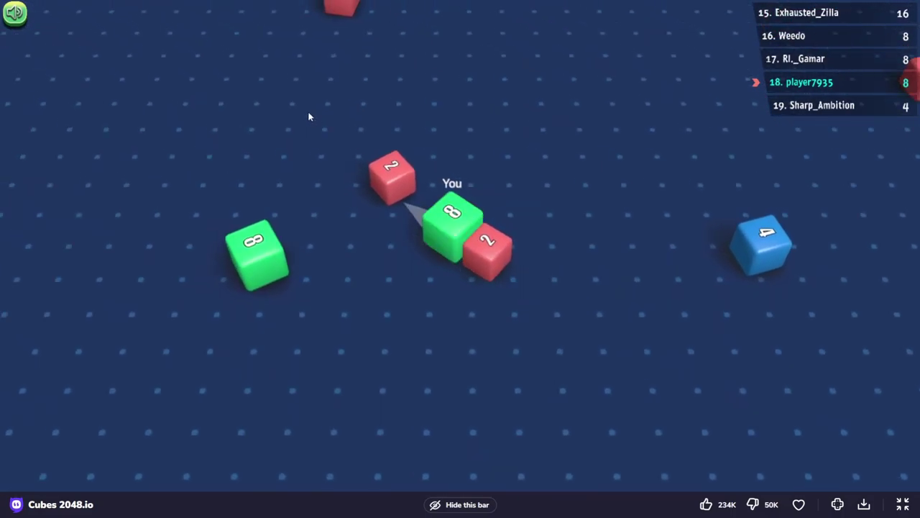